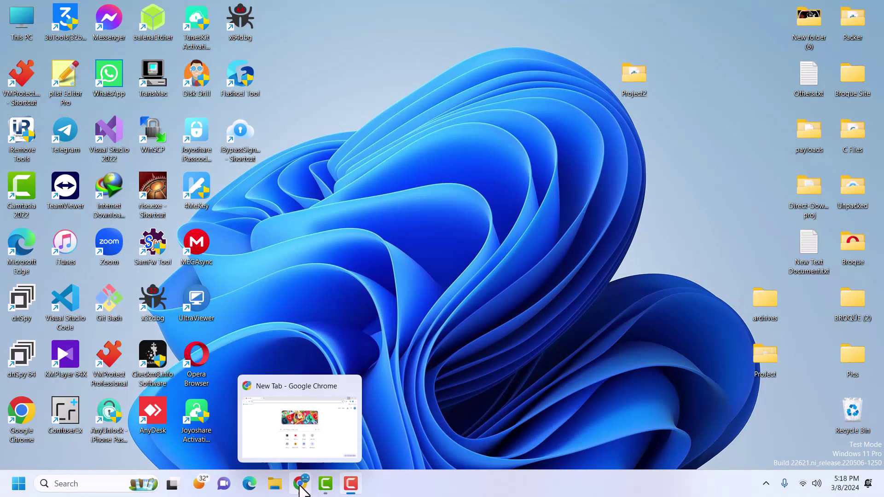
Search Google for 'anyunlock' in Chrome.
{"action": "left_click", "coordinate": [301, 484]}
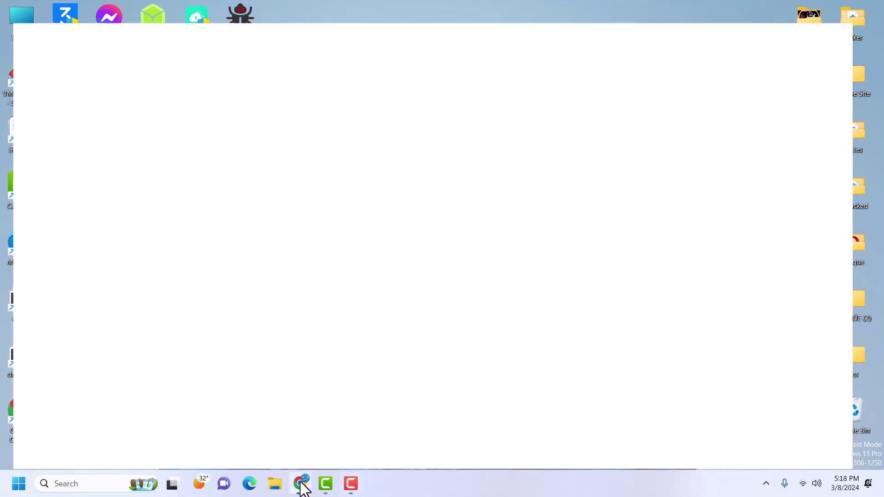
{"action": "left_click", "coordinate": [159, 39]}
{"action": "type", "text": "anyunlock"}
{"action": "key", "text": "Return"}
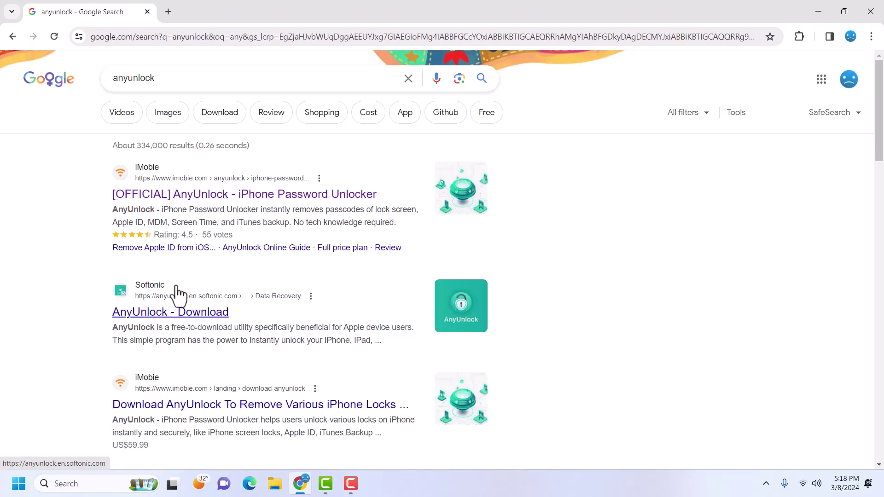
Open the official AnyUnlock product page from the search results.
{"action": "left_click", "coordinate": [243, 195]}
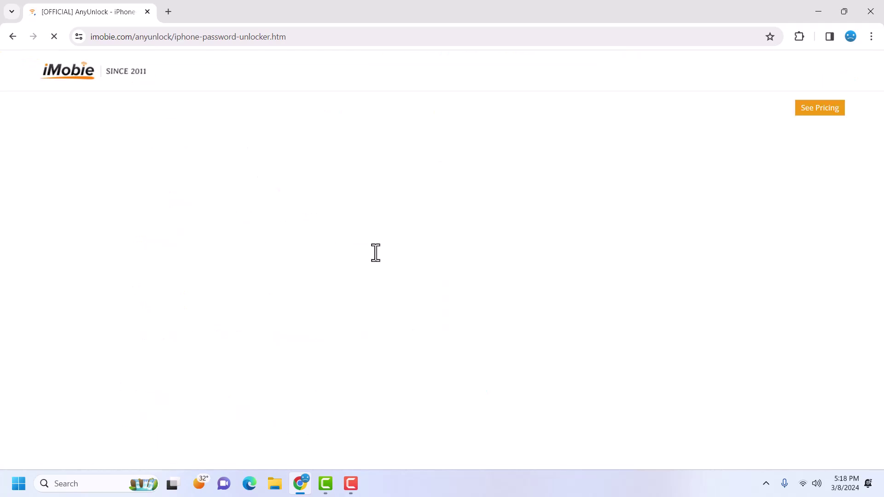
{"action": "scroll", "coordinate": [628, 267], "scroll_direction": "down", "scroll_amount": 5}
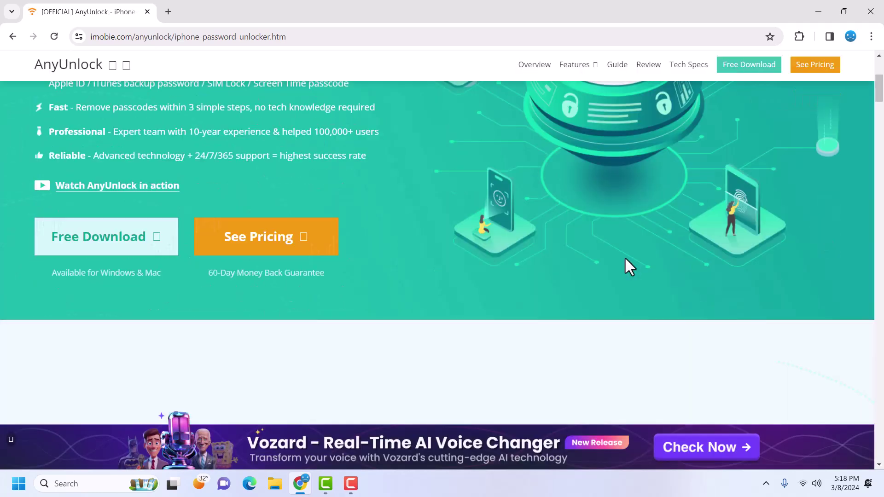
{"action": "scroll", "coordinate": [641, 251], "scroll_direction": "up", "scroll_amount": 5}
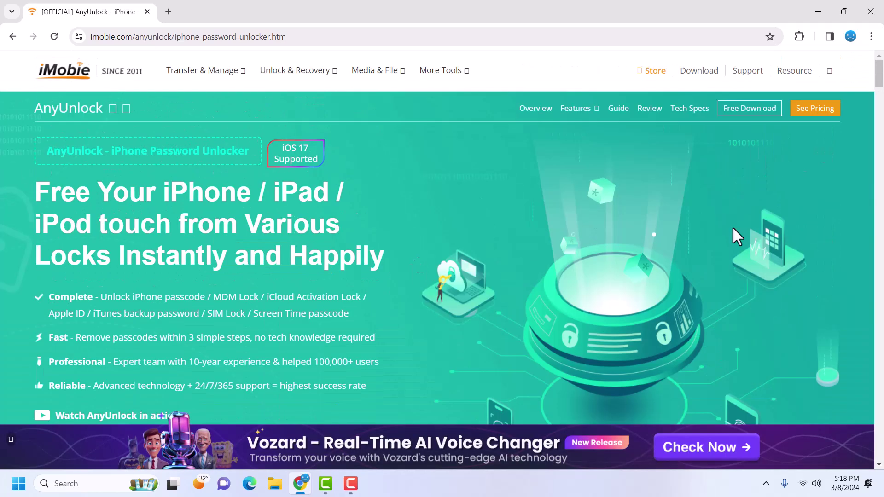
Go to the iMobie Download Center and scroll to the AnyUnlock card.
{"action": "left_click", "coordinate": [698, 75]}
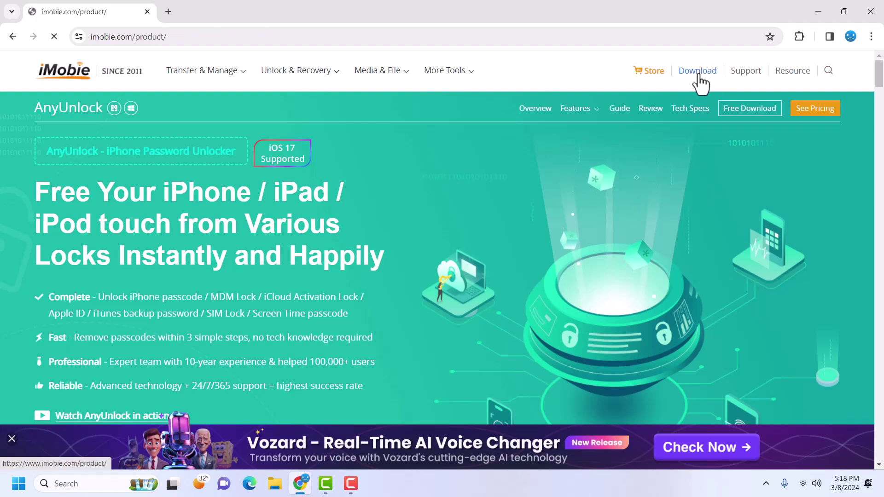
{"action": "scroll", "coordinate": [458, 345], "scroll_direction": "down", "scroll_amount": 2}
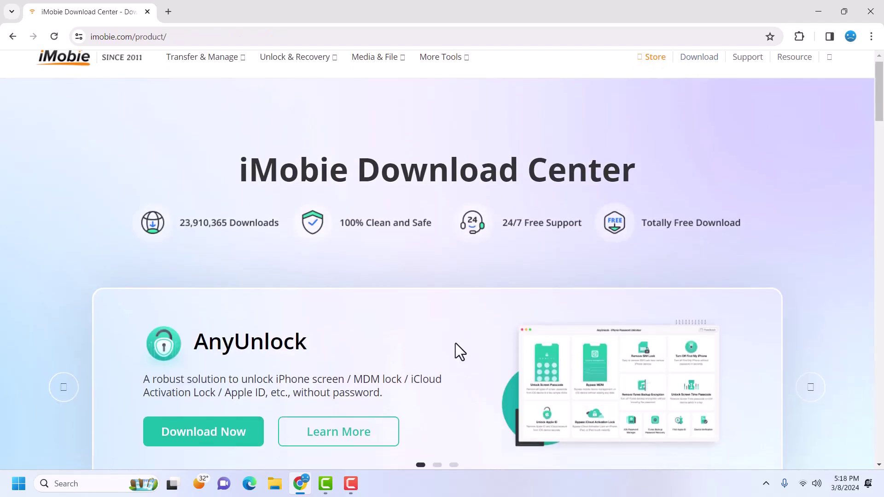
{"action": "scroll", "coordinate": [457, 345], "scroll_direction": "down", "scroll_amount": 4}
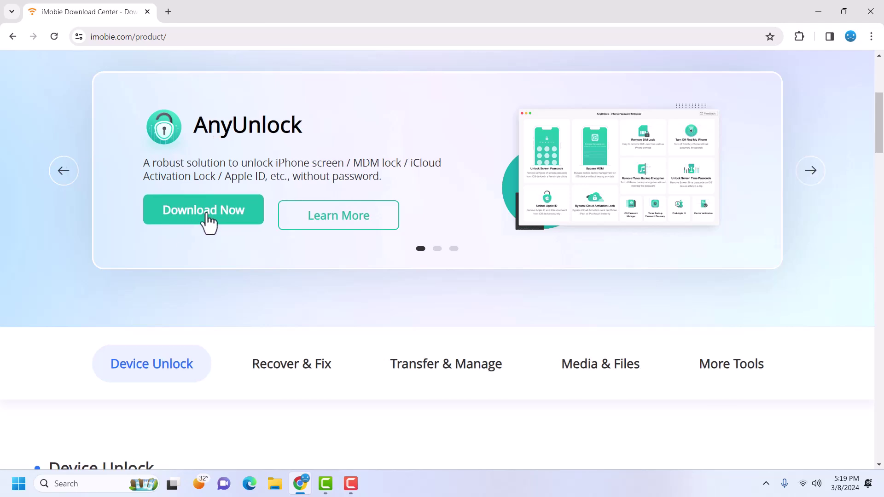
Start the AnyUnlock installer download, then cancel it in Internet Download Manager.
{"action": "left_click", "coordinate": [213, 214]}
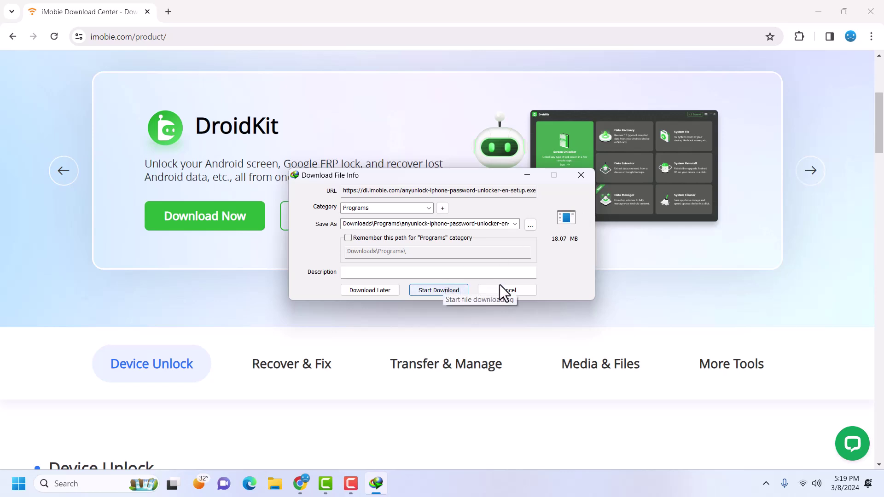
{"action": "left_click", "coordinate": [581, 175]}
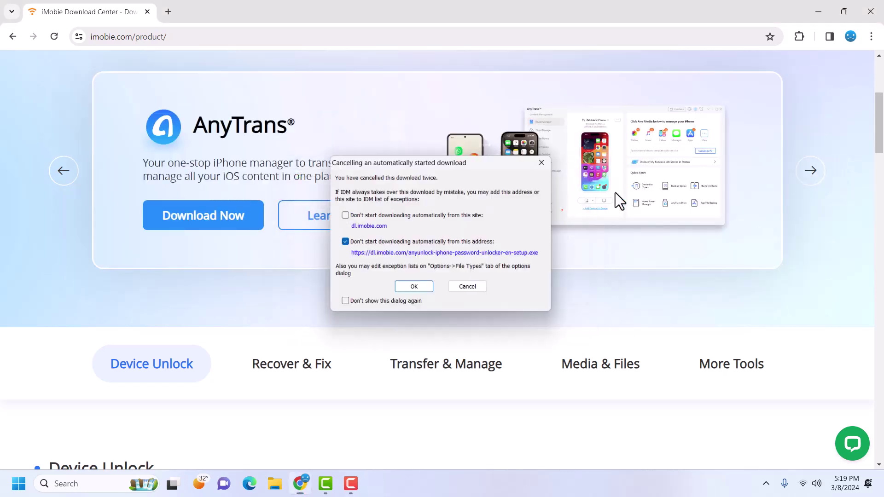
{"action": "left_click", "coordinate": [546, 162]}
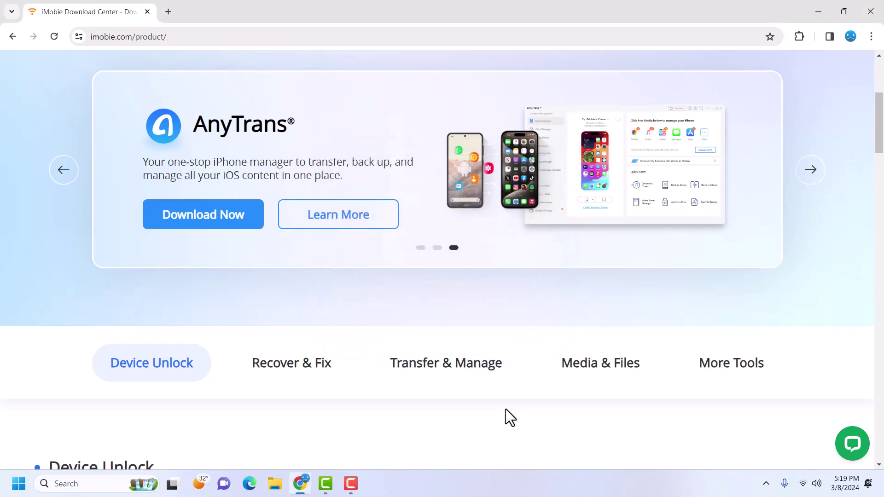
Browse the Download Center product cards, then minimize Chrome to reveal the desktop.
{"action": "scroll", "coordinate": [506, 408], "scroll_direction": "down", "scroll_amount": 6}
{"action": "scroll", "coordinate": [231, 400], "scroll_direction": "down", "scroll_amount": 3}
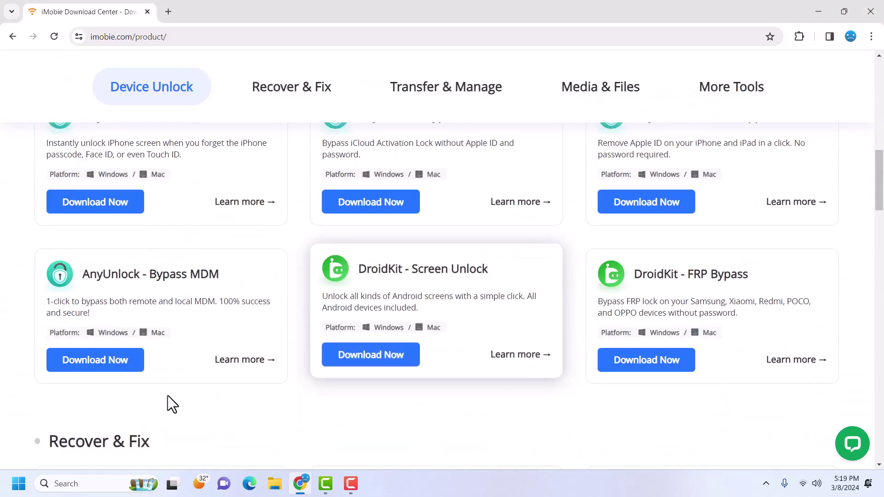
{"action": "scroll", "coordinate": [171, 404], "scroll_direction": "up", "scroll_amount": 3}
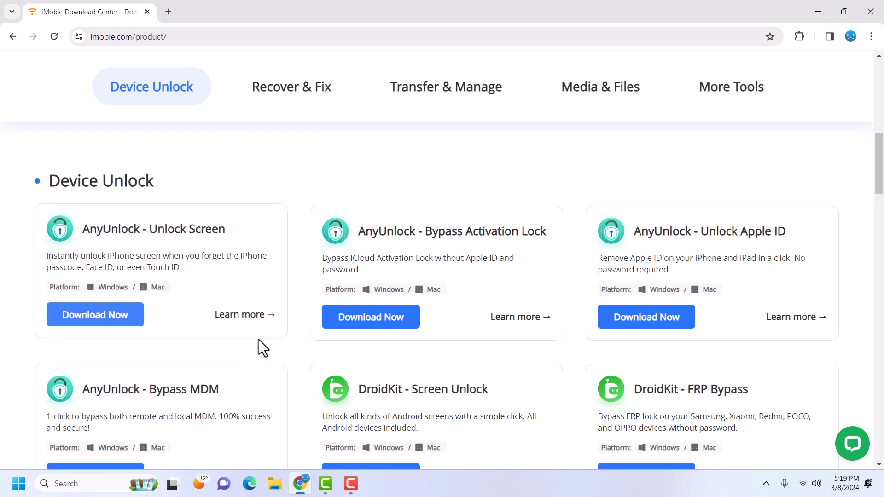
{"action": "scroll", "coordinate": [341, 363], "scroll_direction": "down", "scroll_amount": 11}
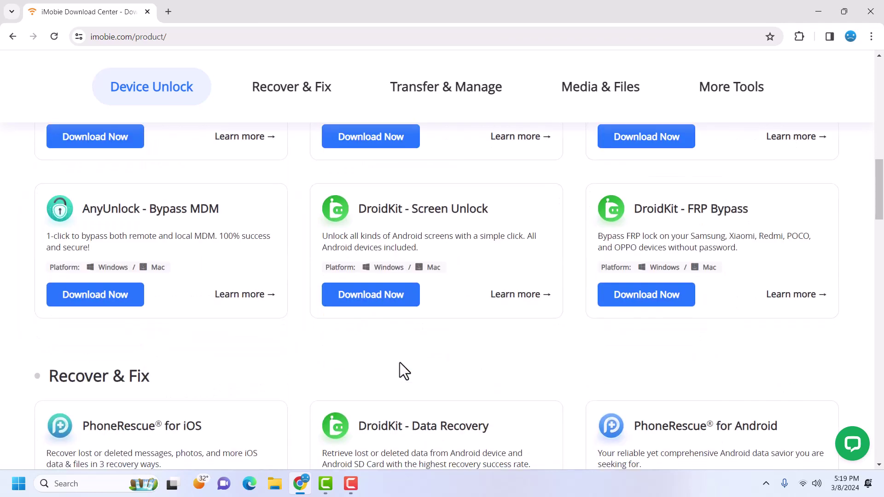
{"action": "scroll", "coordinate": [400, 363], "scroll_direction": "down", "scroll_amount": 5}
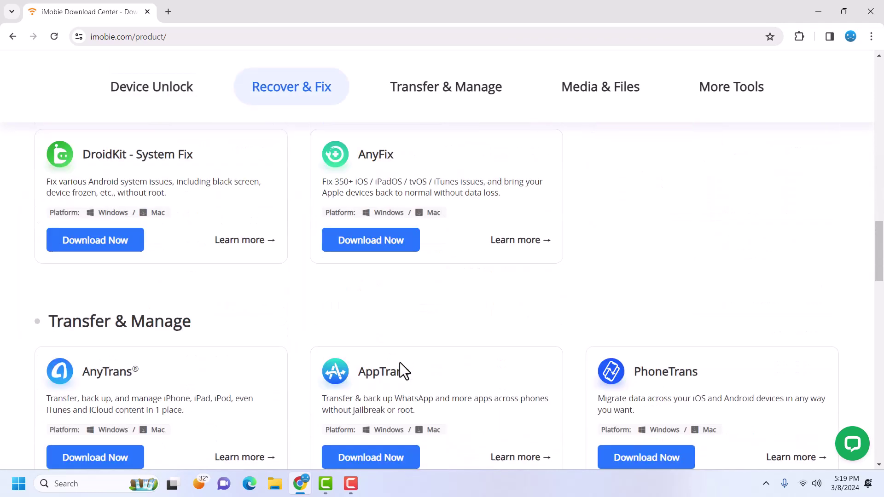
{"action": "scroll", "coordinate": [400, 361], "scroll_direction": "down", "scroll_amount": 5}
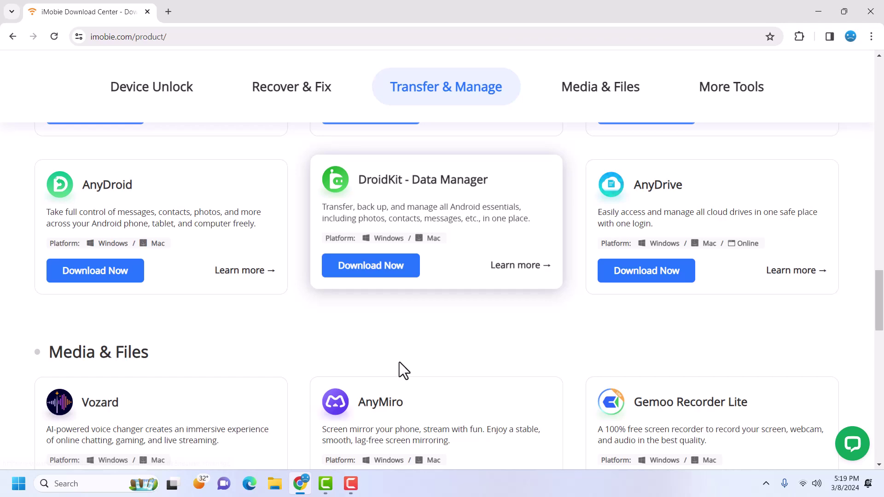
{"action": "scroll", "coordinate": [399, 362], "scroll_direction": "up", "scroll_amount": 1}
{"action": "scroll", "coordinate": [399, 361], "scroll_direction": "up", "scroll_amount": 10}
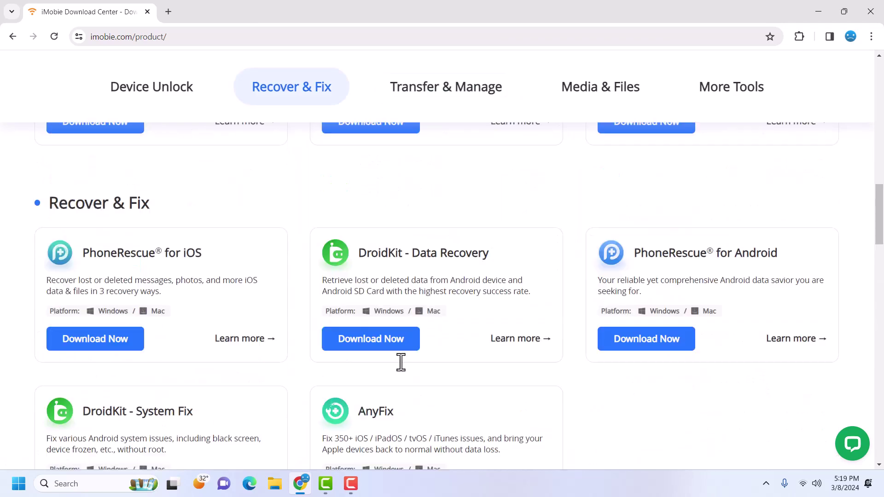
{"action": "scroll", "coordinate": [400, 362], "scroll_direction": "up", "scroll_amount": 7}
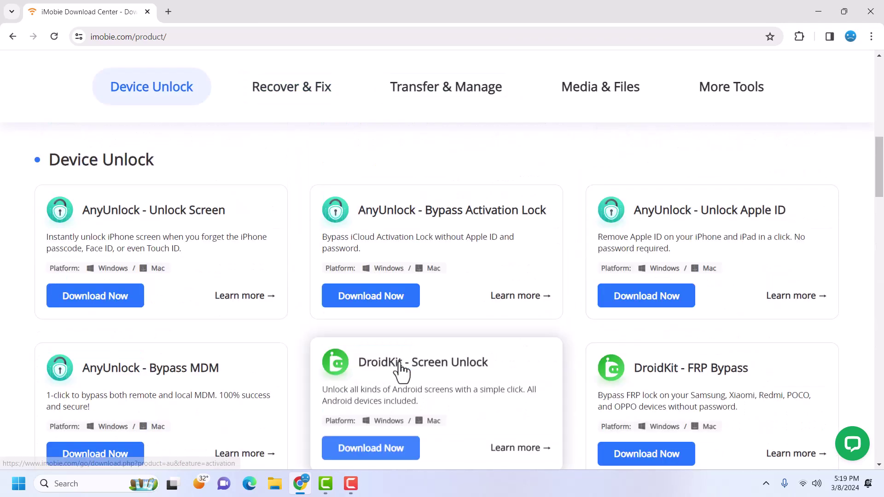
{"action": "scroll", "coordinate": [399, 361], "scroll_direction": "up", "scroll_amount": 8}
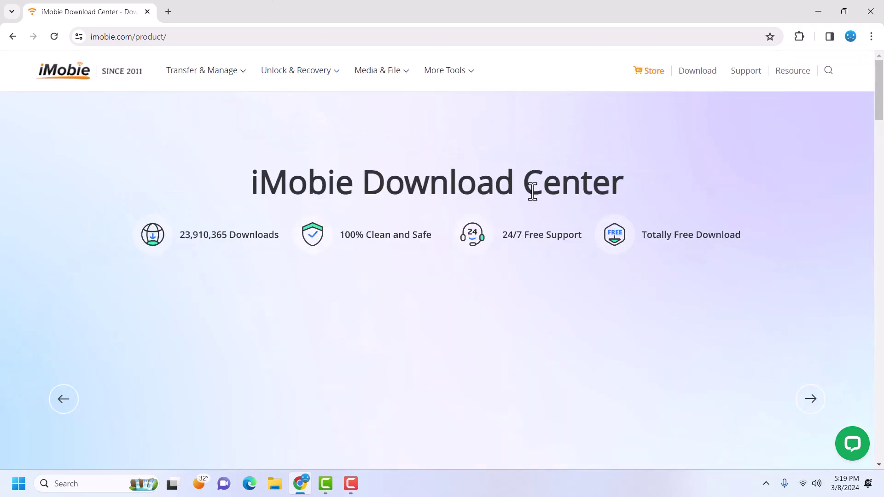
{"action": "left_click", "coordinate": [817, 16]}
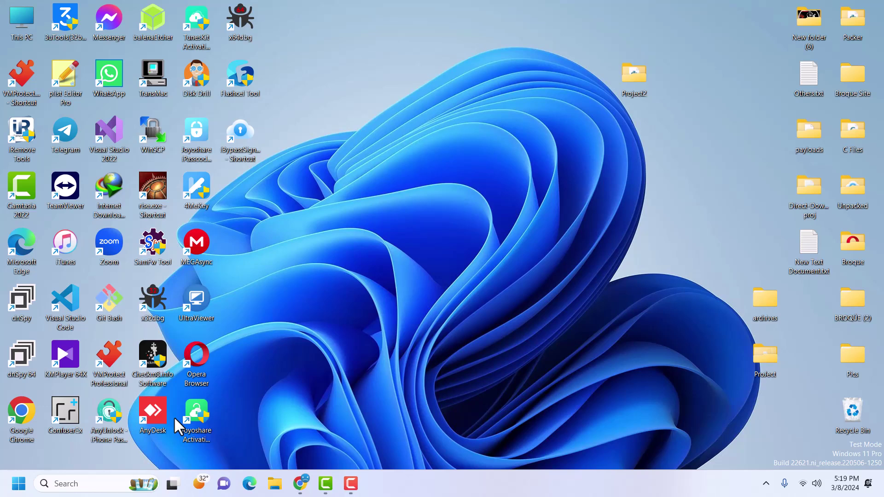
Launch AnyUnlock - iPhone Password Unlocker from its desktop shortcut.
{"action": "double_click", "coordinate": [109, 419]}
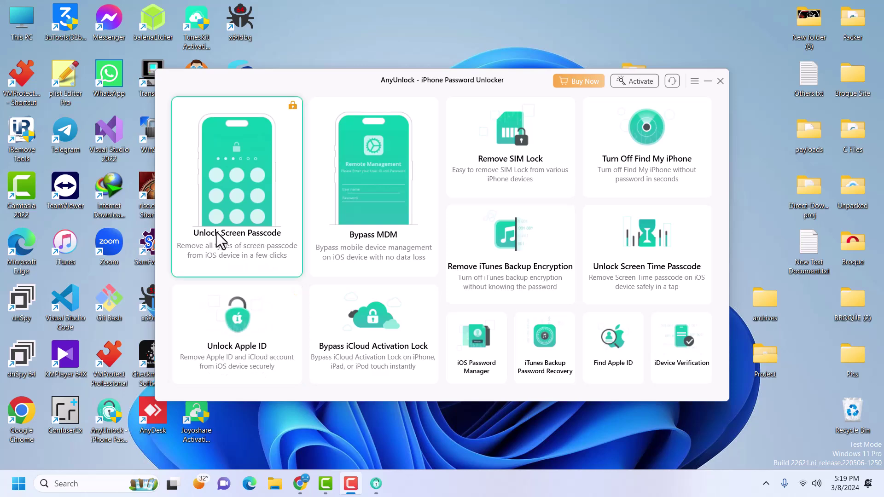
Start the Unlock Screen Passcode tool so it waits for a USB-connected device.
{"action": "left_click", "coordinate": [242, 236]}
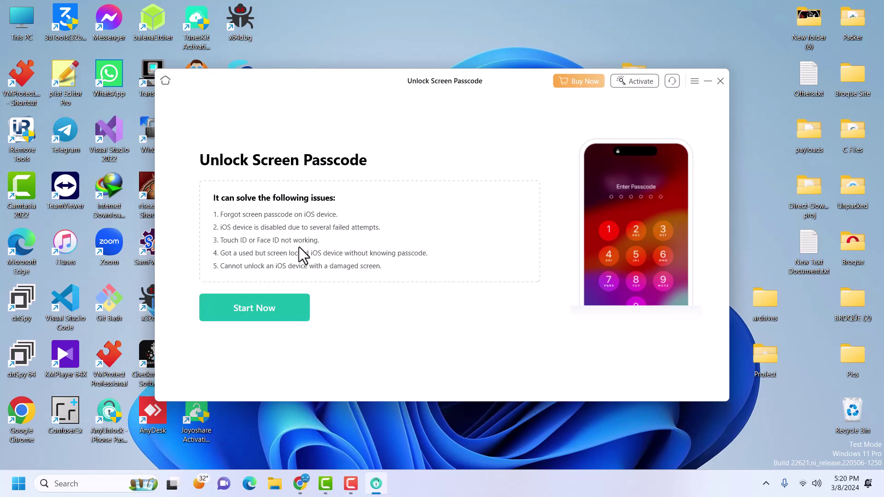
{"action": "left_click", "coordinate": [267, 318]}
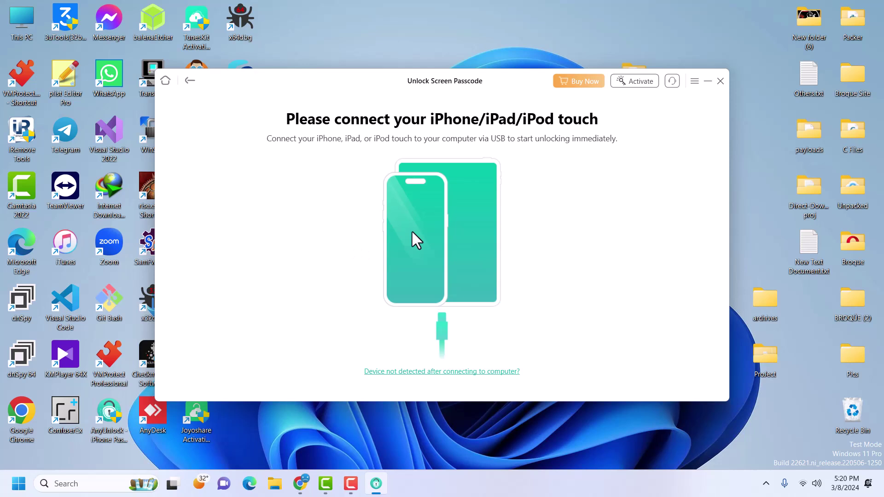
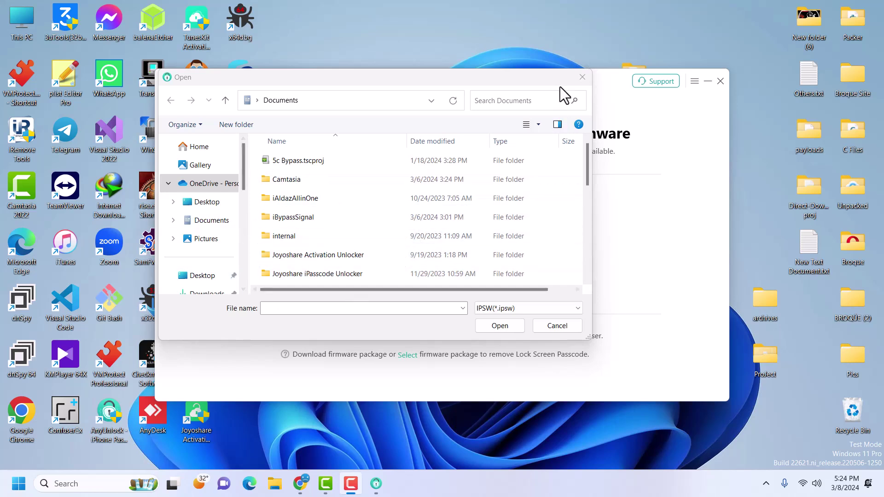
Select iPhone_4.0_64bit_12.5.7_16H81_Restore.ipsw from D:\OS and FirmWare as the local firmware file.
{"action": "left_click", "coordinate": [582, 77]}
{"action": "left_click", "coordinate": [405, 355]}
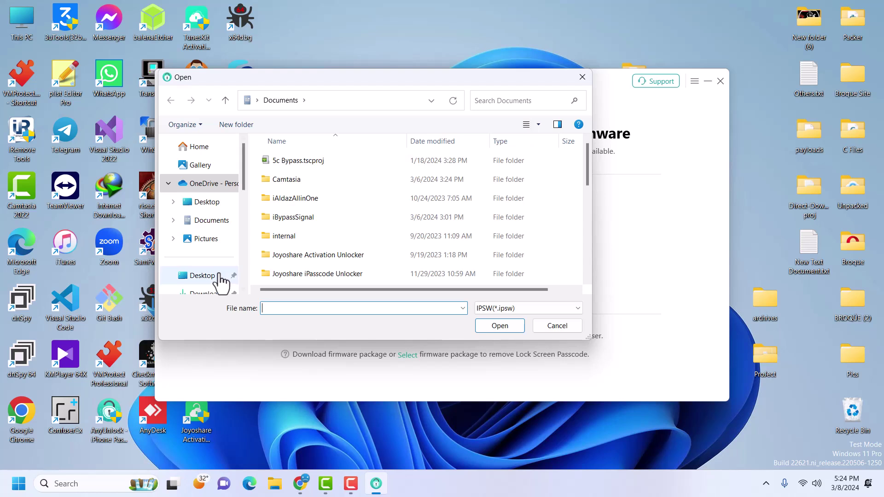
{"action": "scroll", "coordinate": [223, 282], "scroll_direction": "down", "scroll_amount": 2}
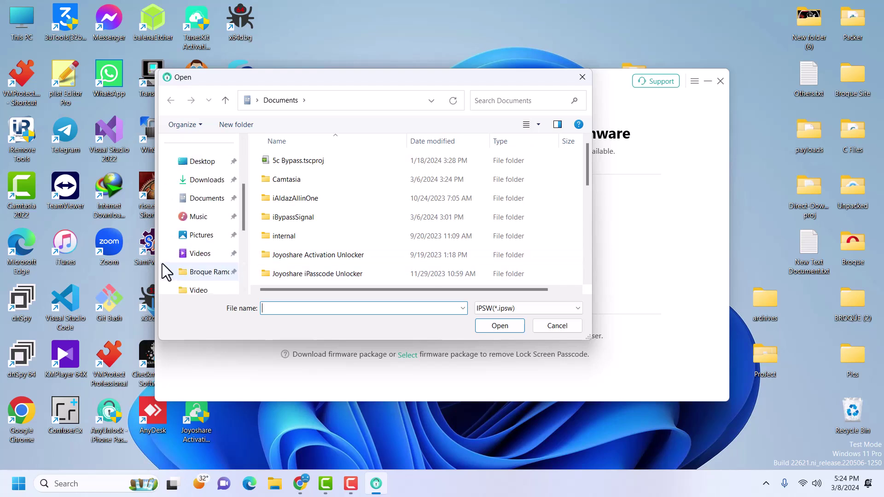
{"action": "scroll", "coordinate": [207, 249], "scroll_direction": "down", "scroll_amount": 2}
{"action": "scroll", "coordinate": [207, 247], "scroll_direction": "down", "scroll_amount": 1}
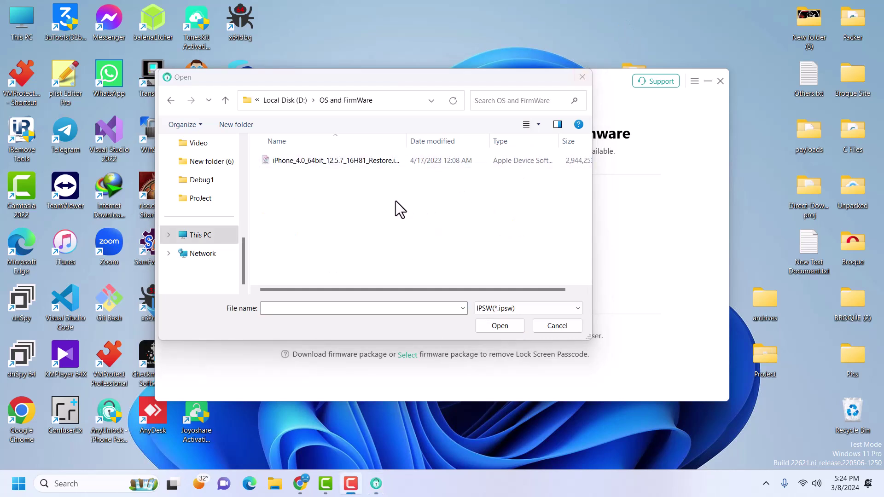
{"action": "left_click", "coordinate": [352, 160]}
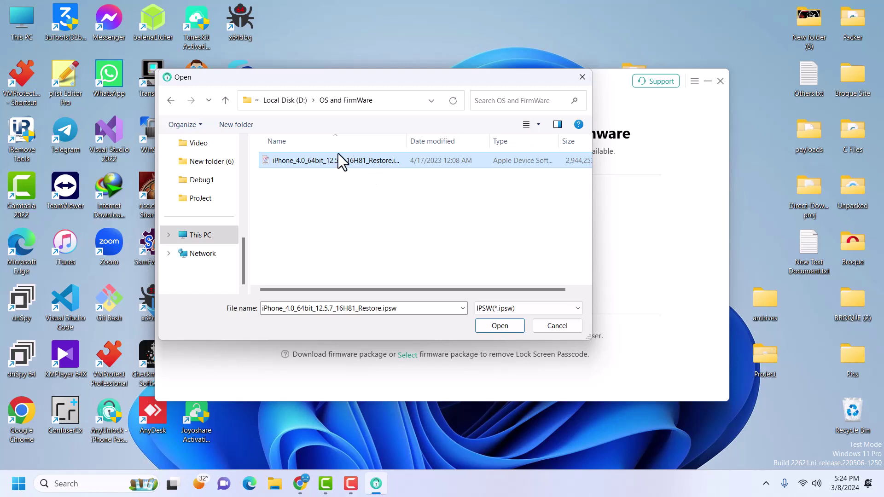
Load the chosen IPSW and start the screen passcode unlock once the download completes.
{"action": "left_click", "coordinate": [500, 326]}
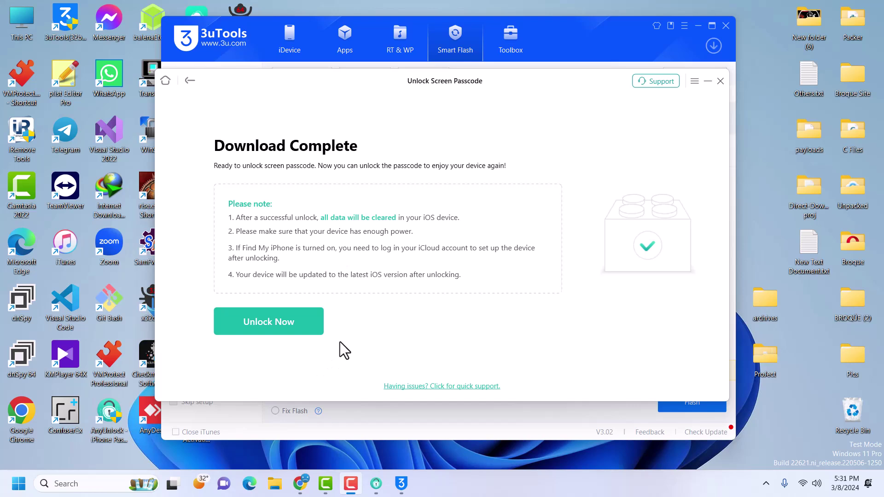
{"action": "left_click", "coordinate": [272, 330]}
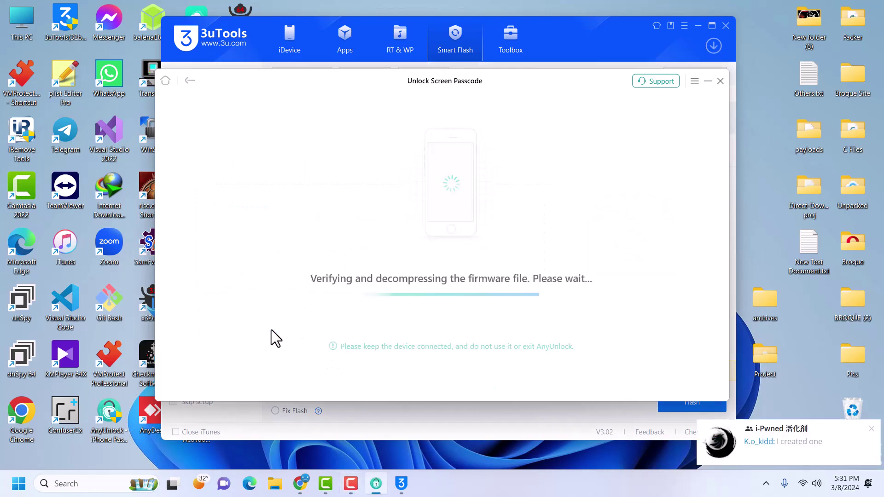